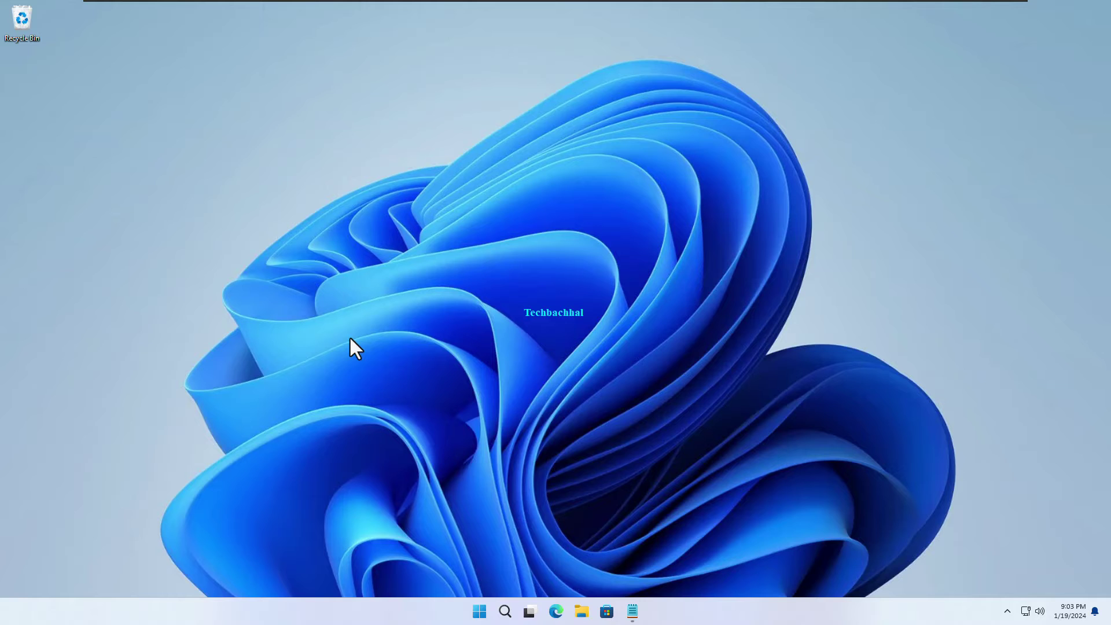
Step: Launch Windows PowerShell as administrator from Windows Search and approve the UAC prompt
click(507, 614)
text(powe)
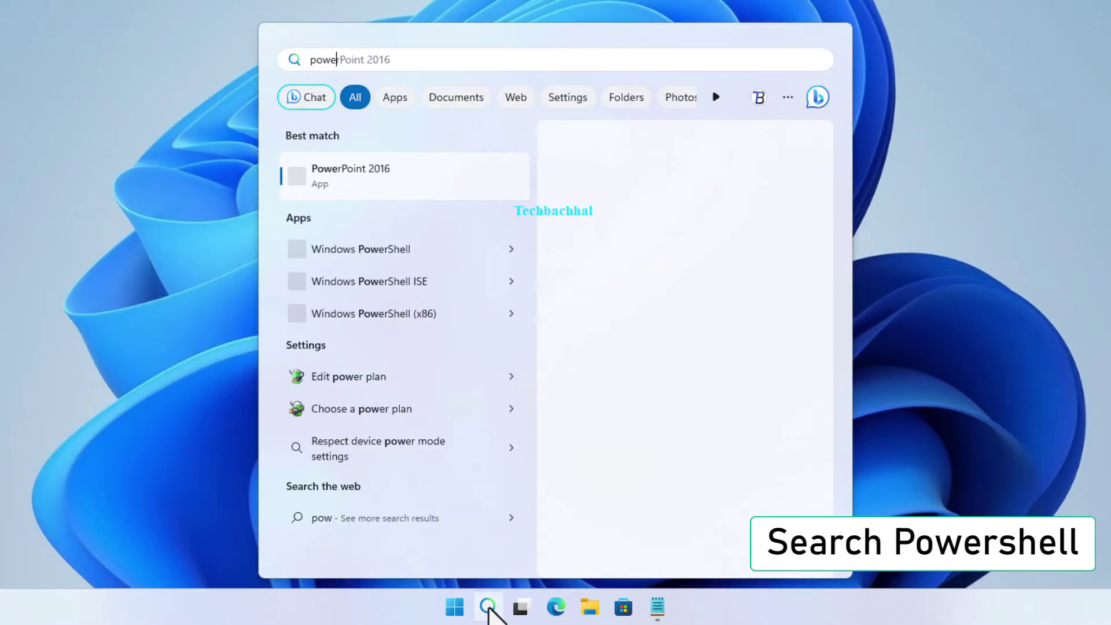
text(rshell)
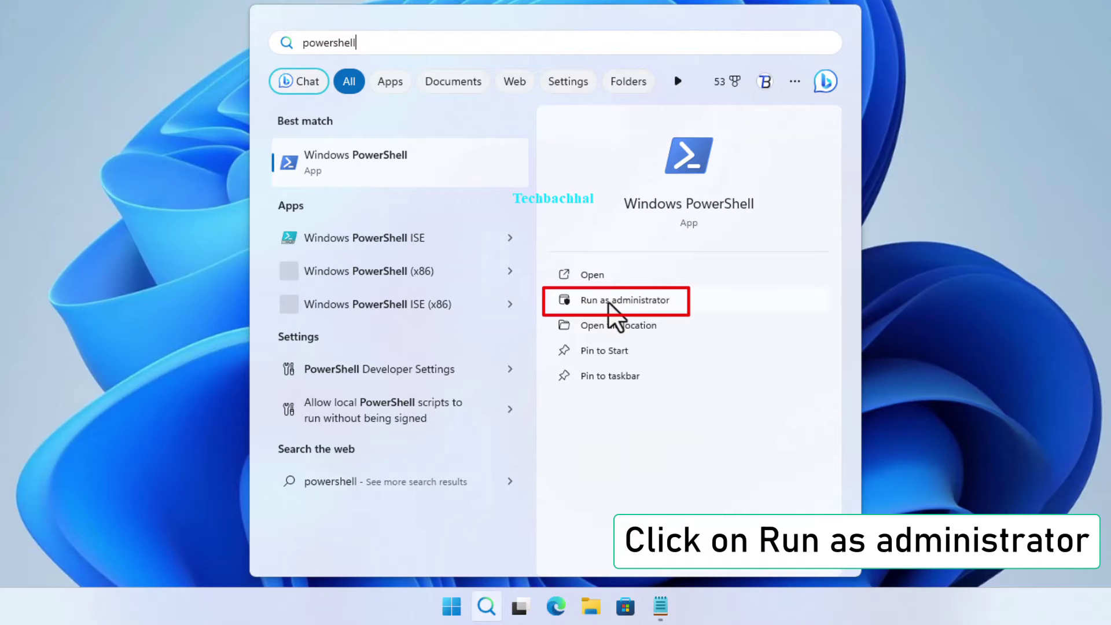
click(608, 301)
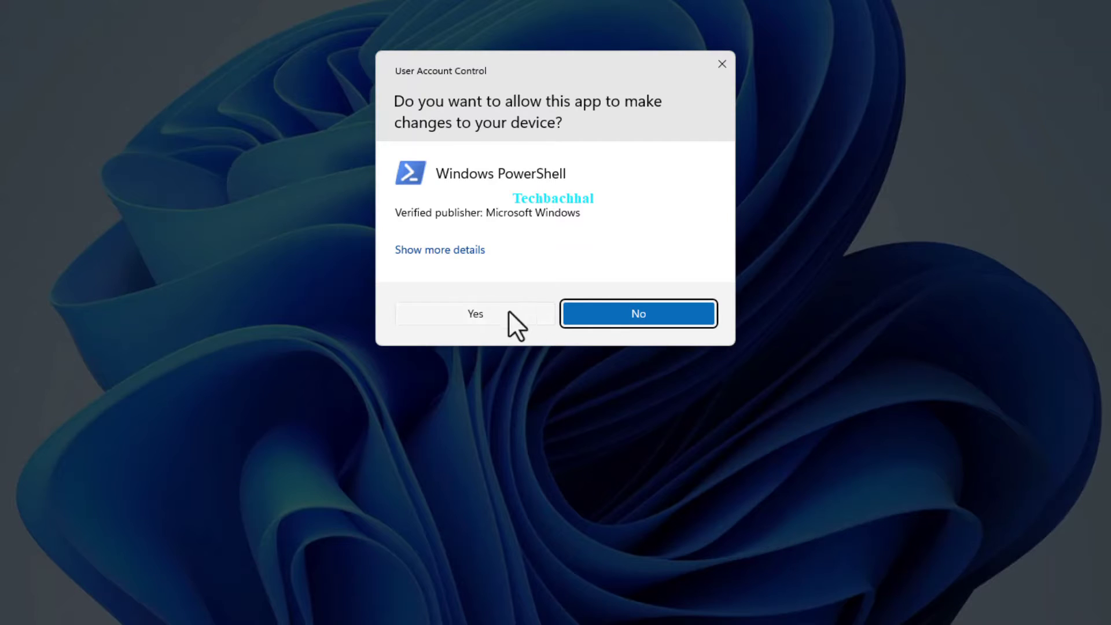
click(471, 309)
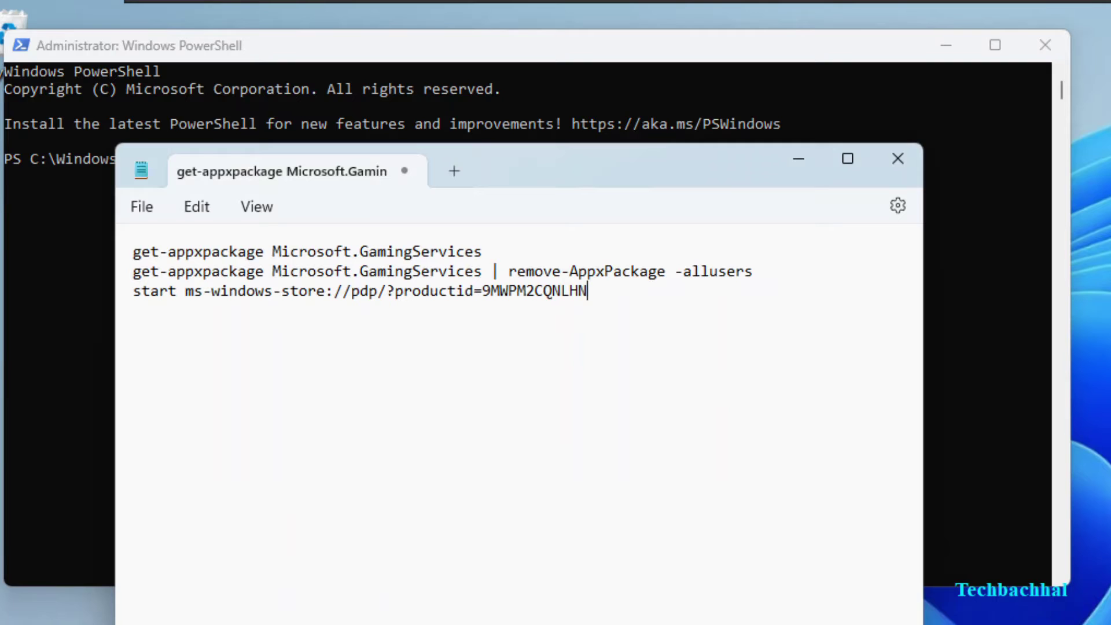
Step: Resize Notepad aside and paste its get-appxpackage Microsoft.GamingServices line into PowerShell
drag(922, 622, 812, 534)
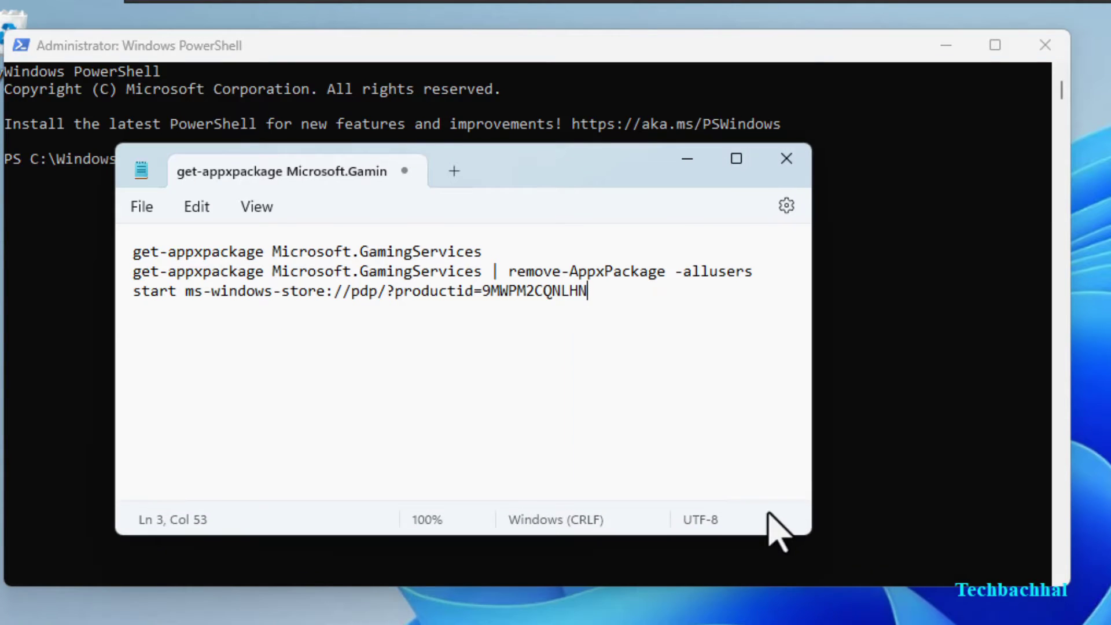
drag(592, 175, 823, 191)
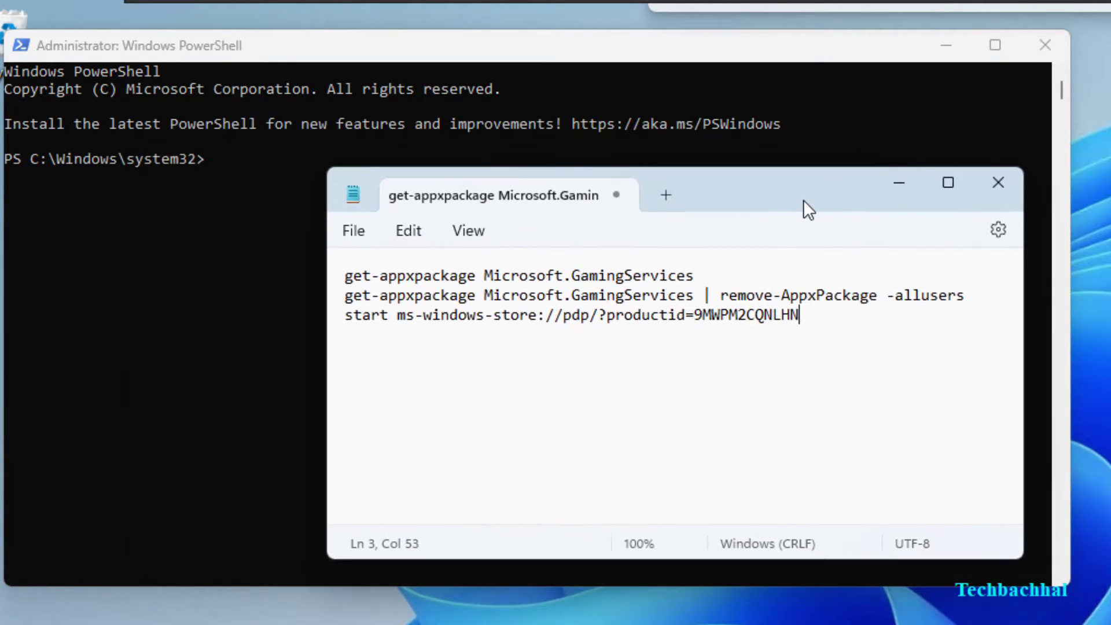
drag(745, 267, 311, 265)
key(ctrl+c)
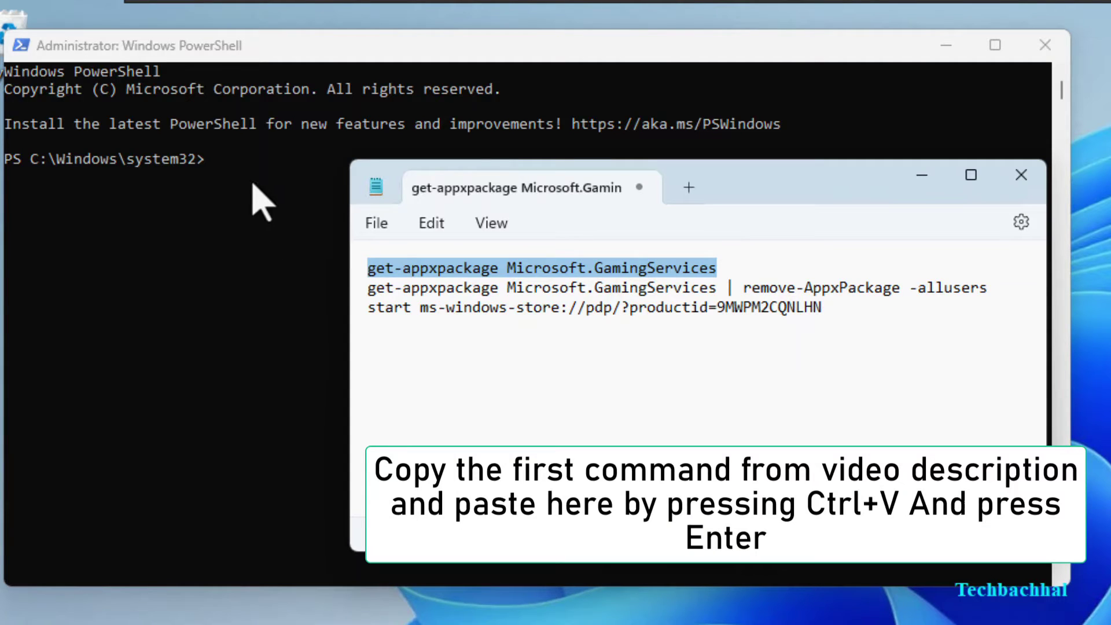
click(238, 167)
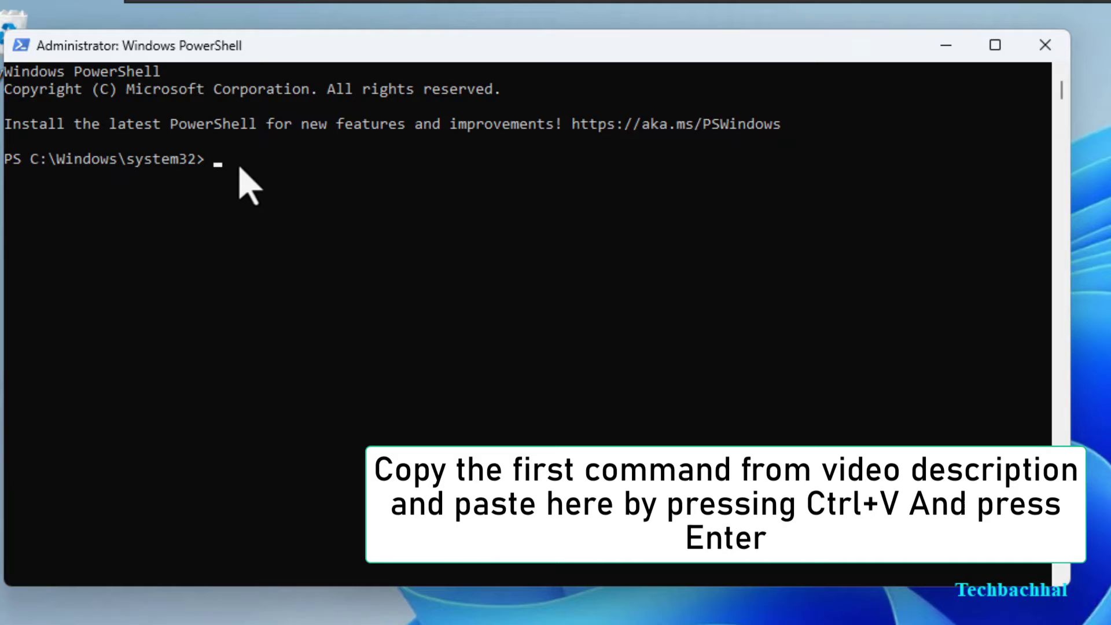
key(ctrl+v)
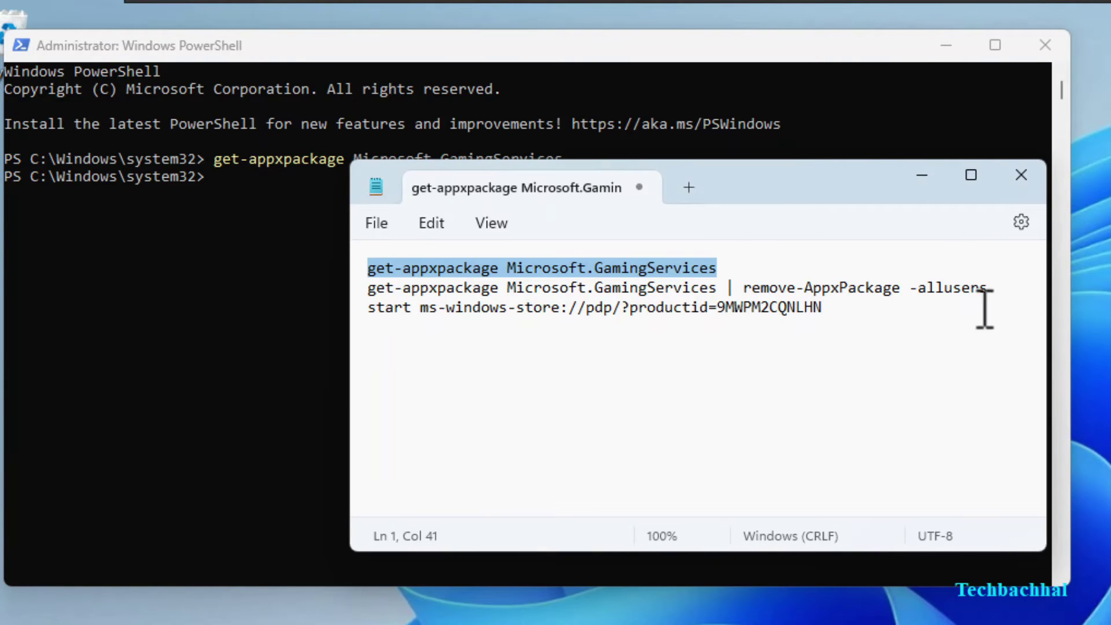
Step: Run the second line, piping Microsoft.GamingServices into remove-AppxPackage -allusers
key(Down)
key(Home)
key(shift+Down)
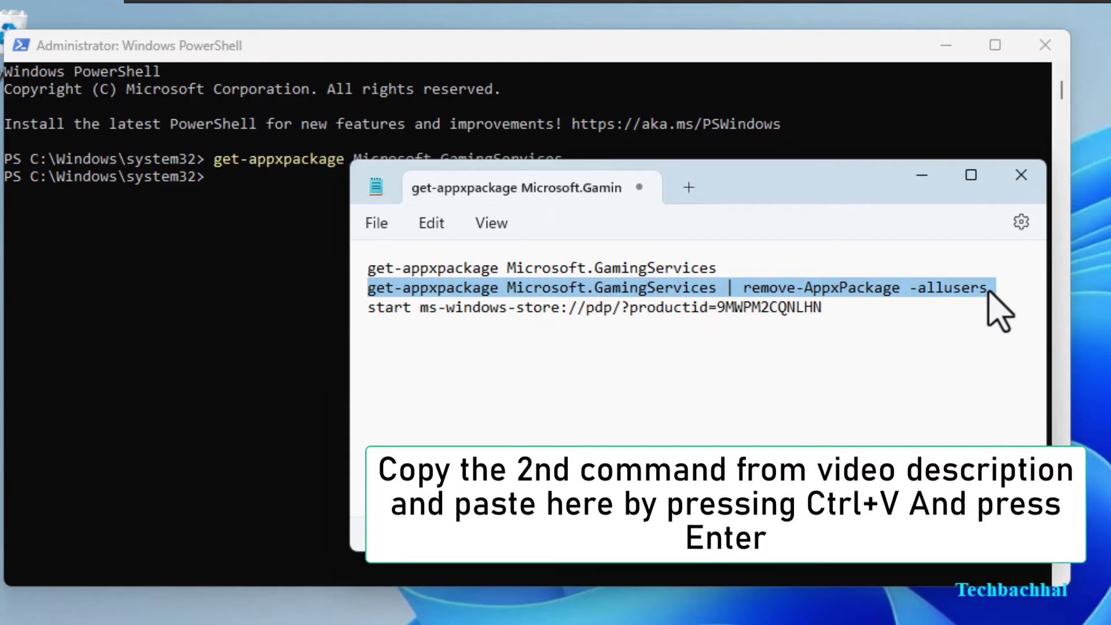
drag(989, 290, 365, 298)
click(922, 175)
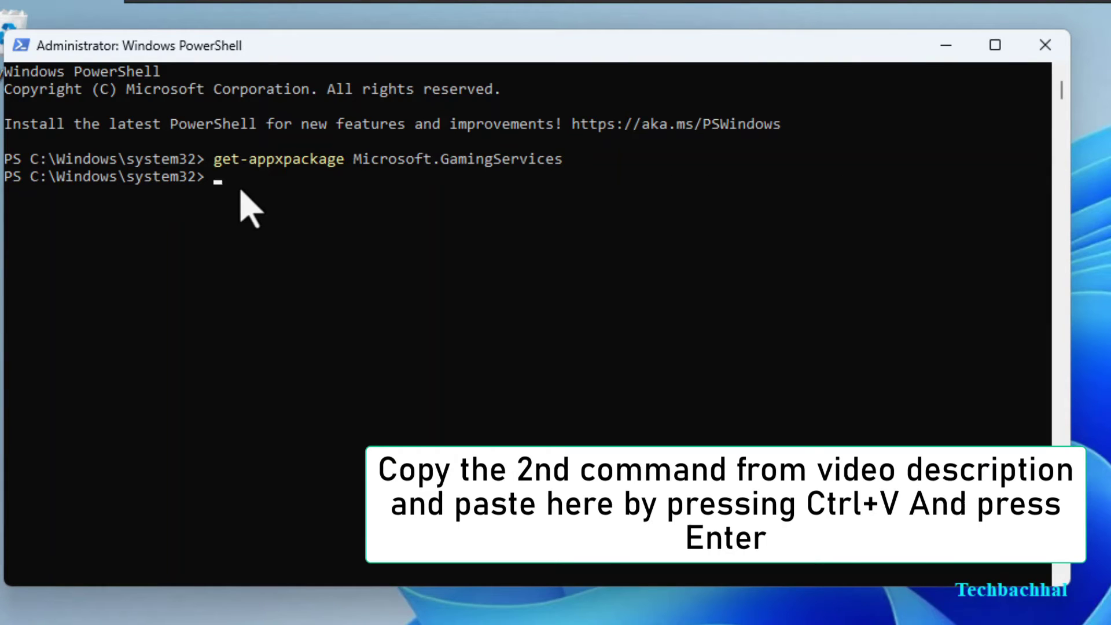
text(get-appxpackage Microsoft.GamingServices | remove-AppxPackage -allusers)
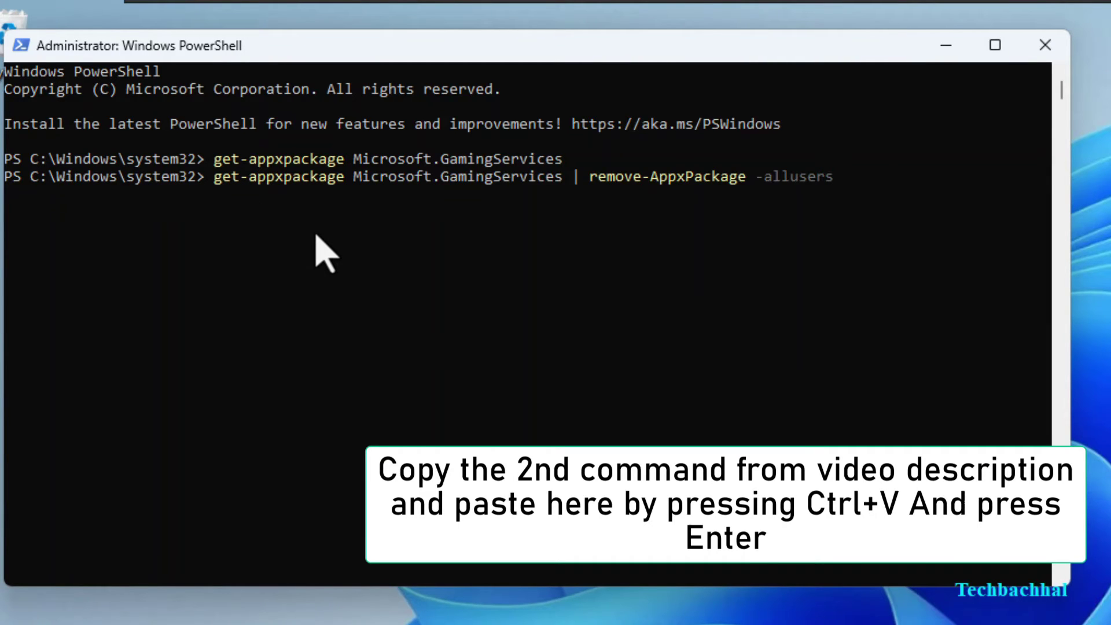
key(Return)
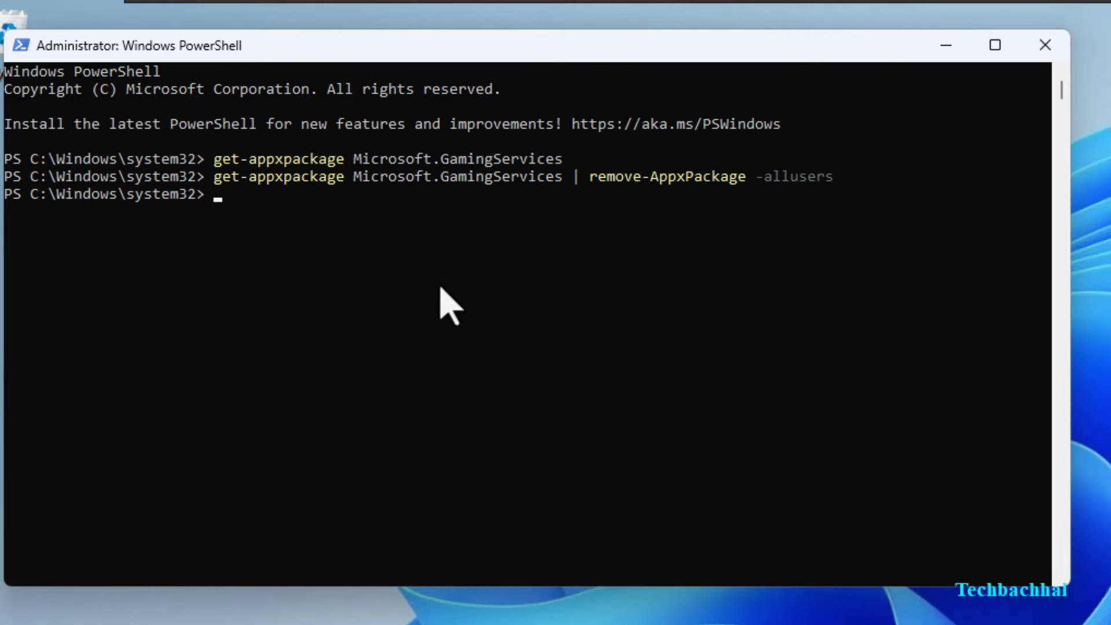
Step: Run start ms-windows-store for product 9MWPM2CQNLHN, then close PowerShell
key(alt+Tab)
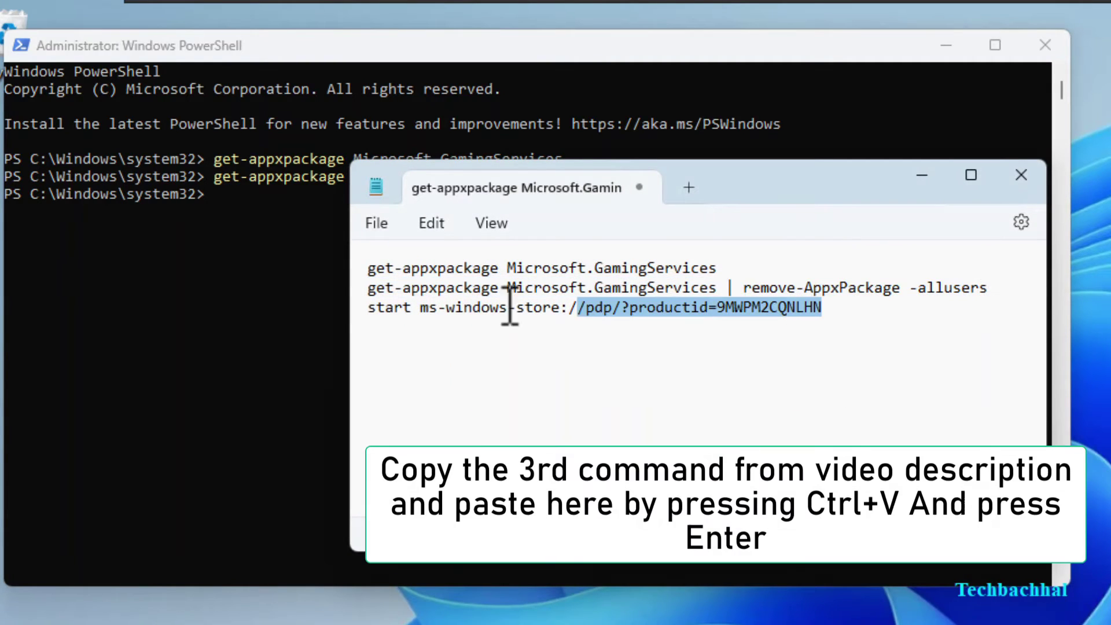
drag(832, 307, 299, 304)
key(ctrl+c)
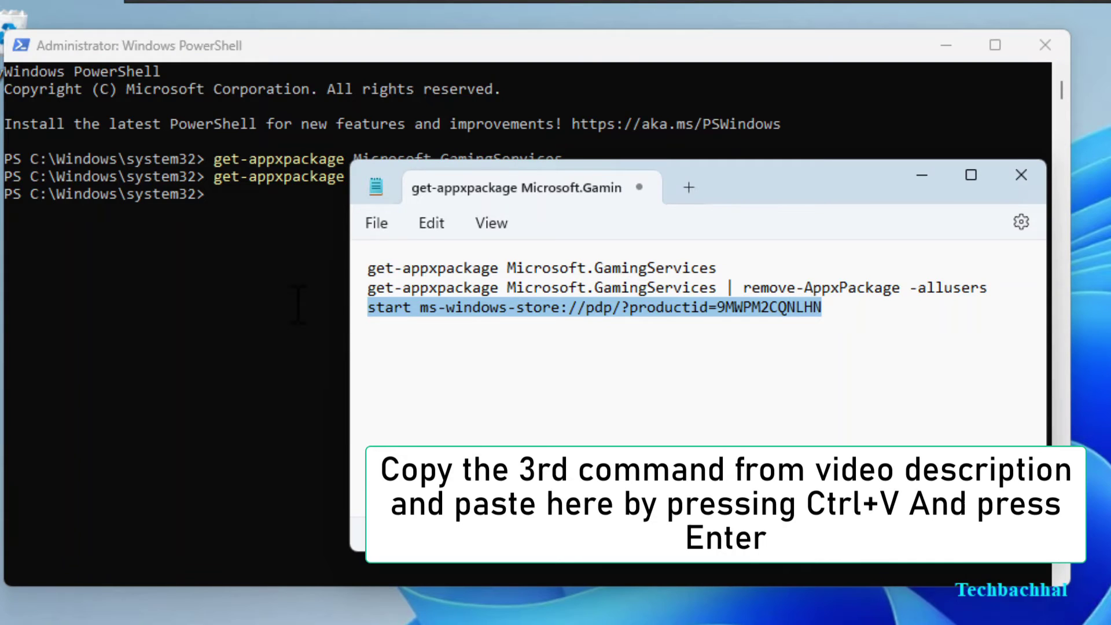
click(922, 177)
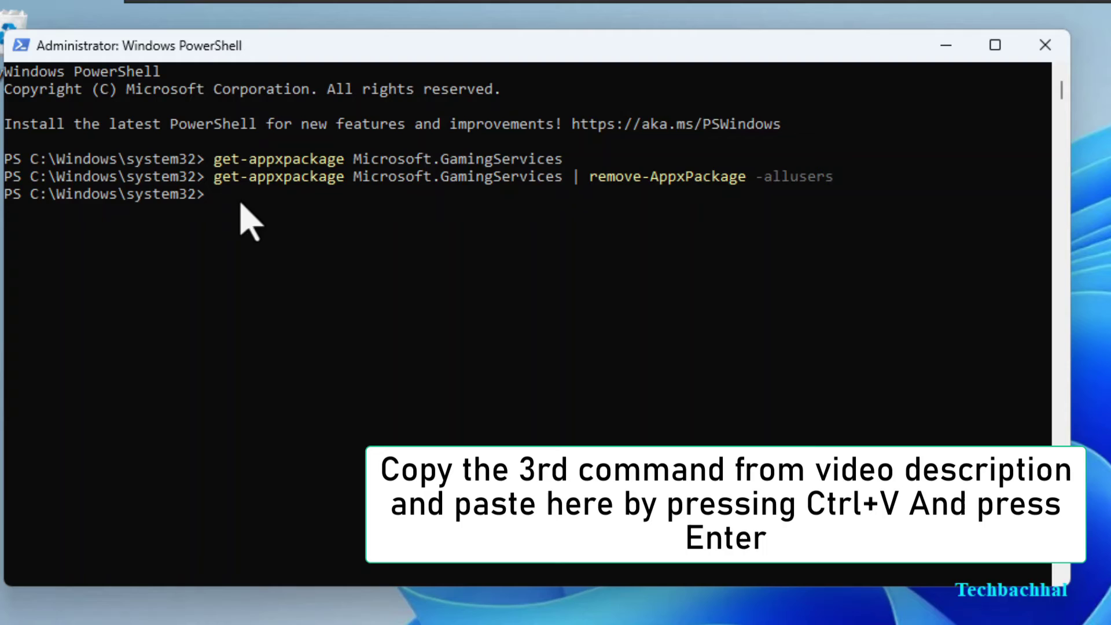
key(ctrl+v)
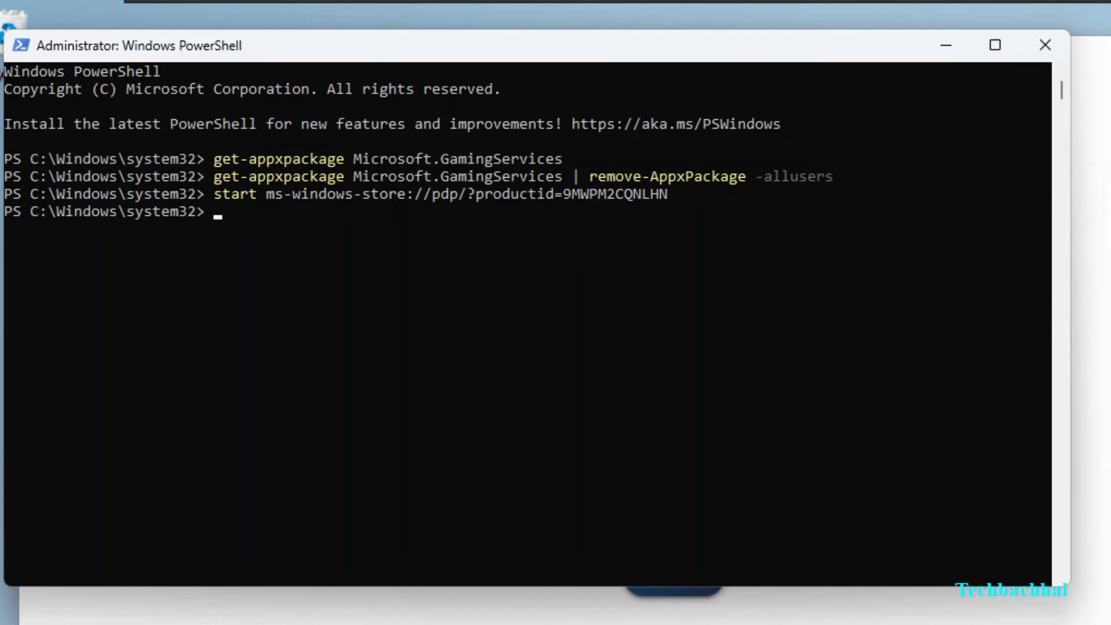
click(1046, 45)
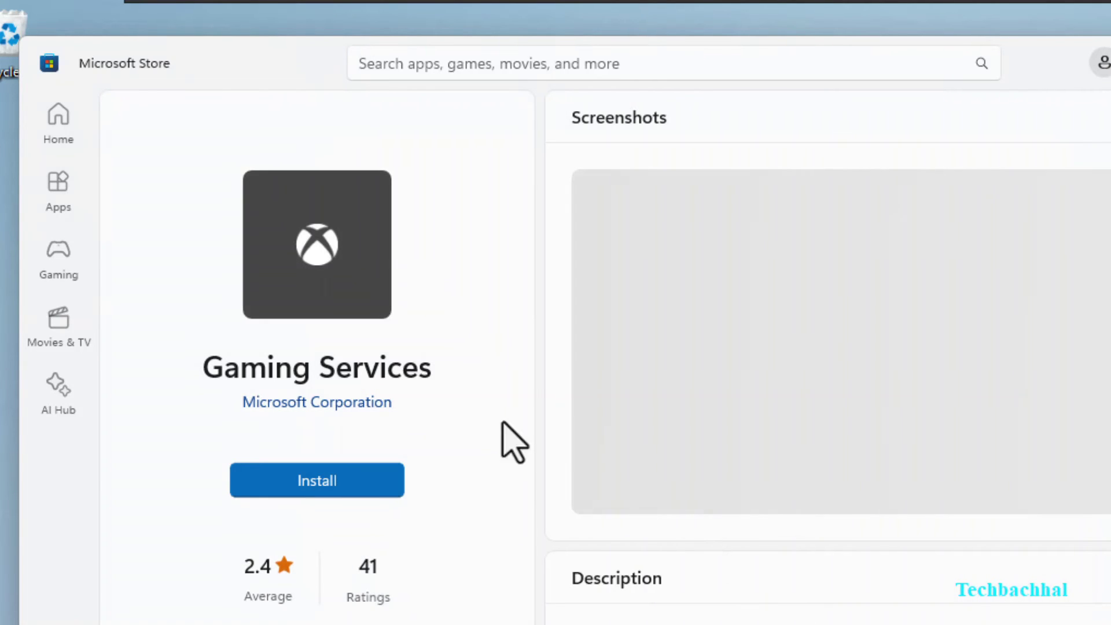
Step: Install Gaming Services from the Store with UAC approval, close the Store, and right-click Start
click(306, 477)
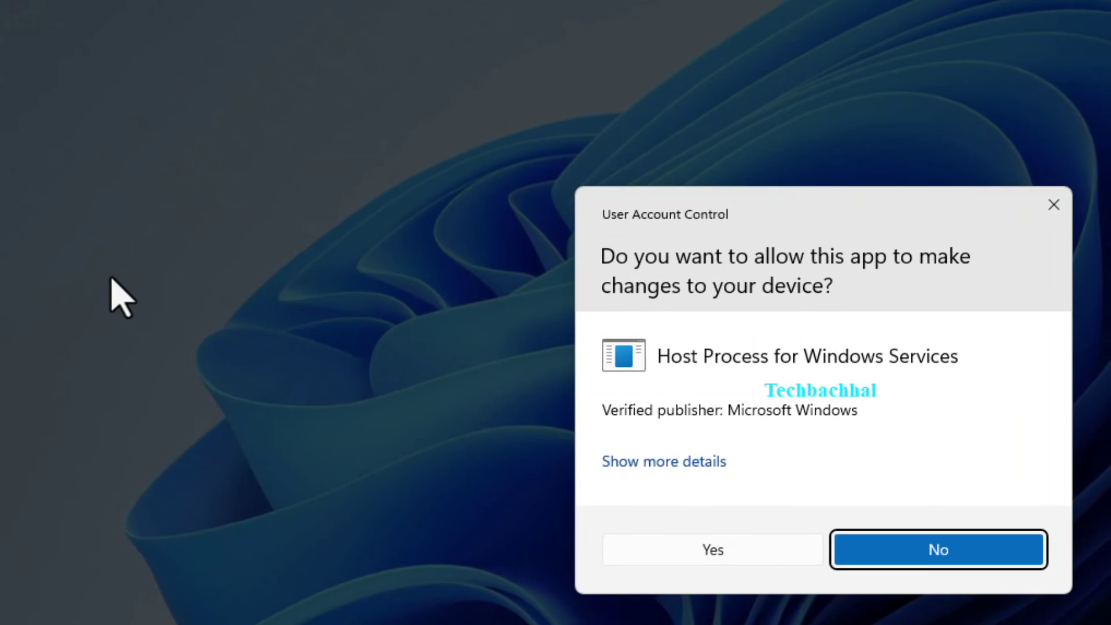
click(695, 545)
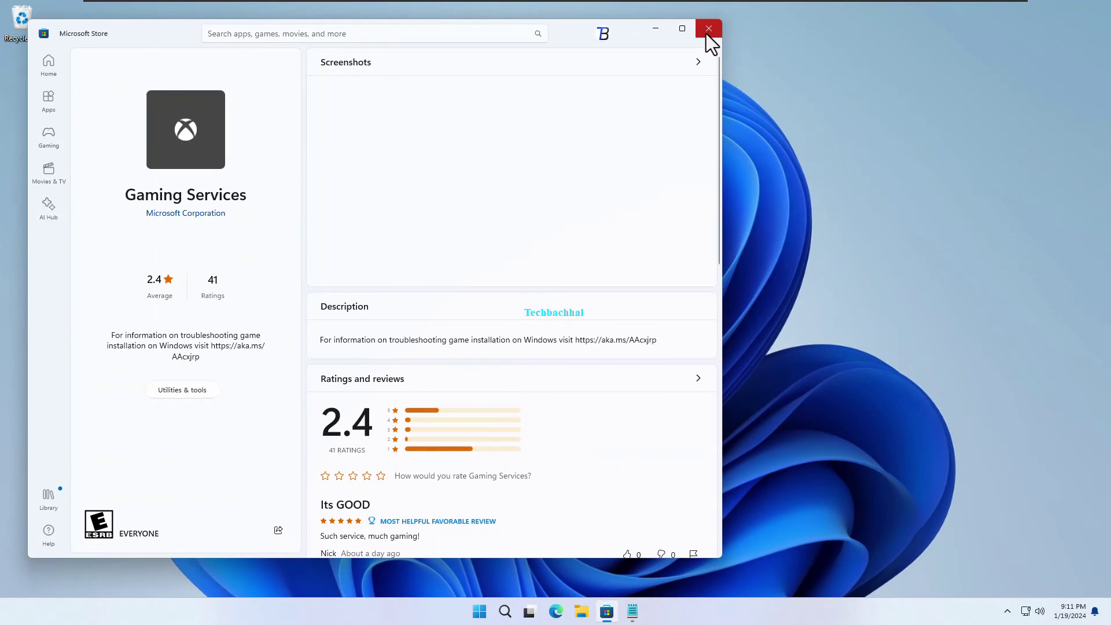
click(709, 33)
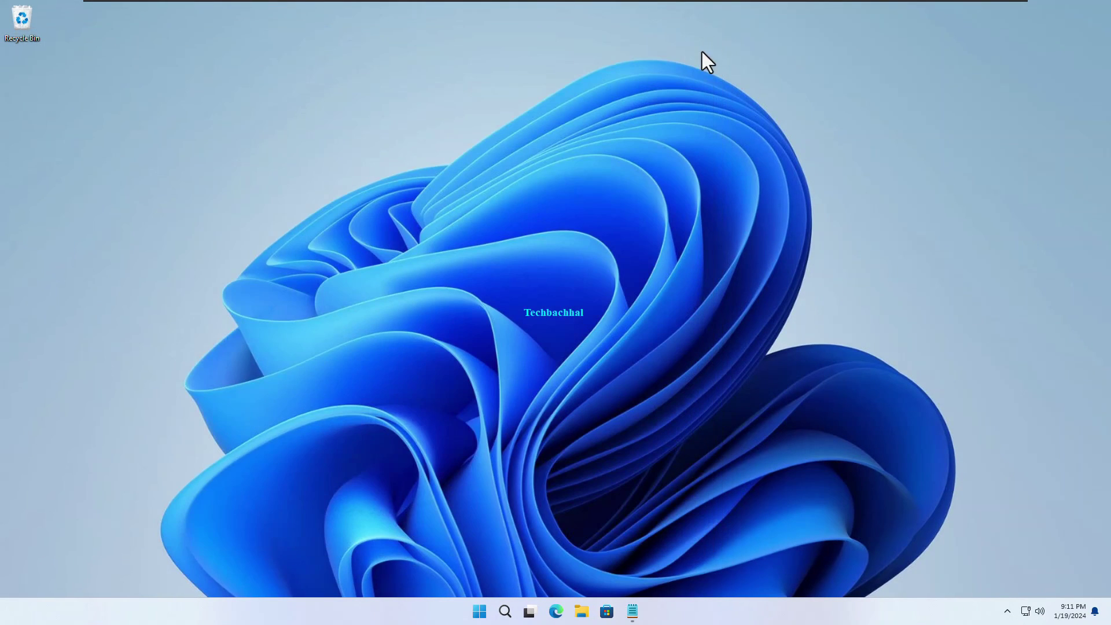
right_click(479, 612)
mouse_move(407, 516)
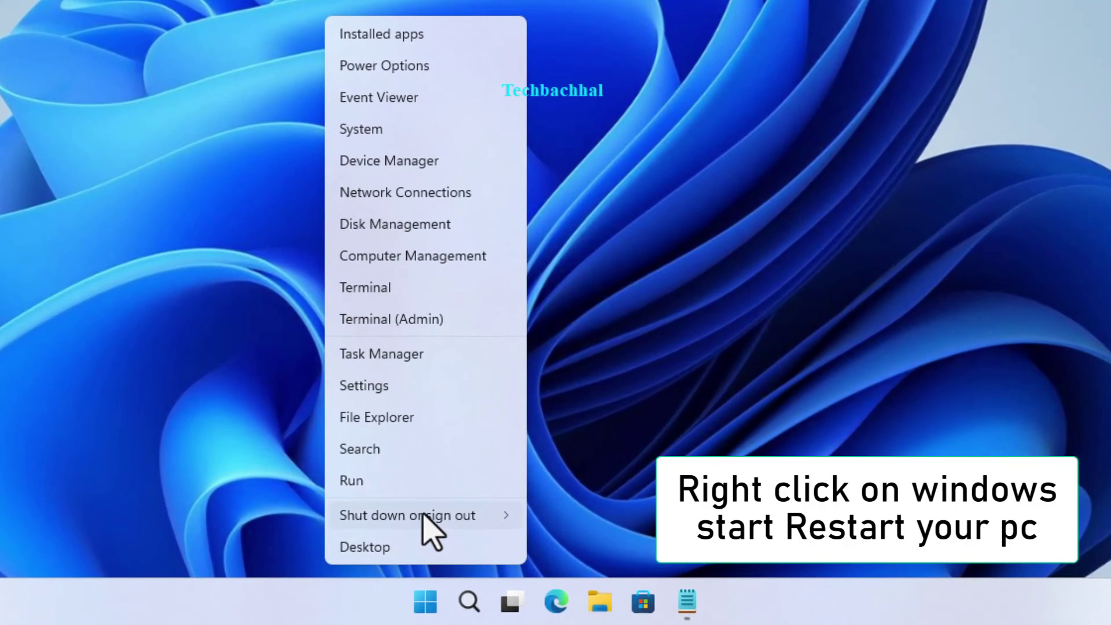